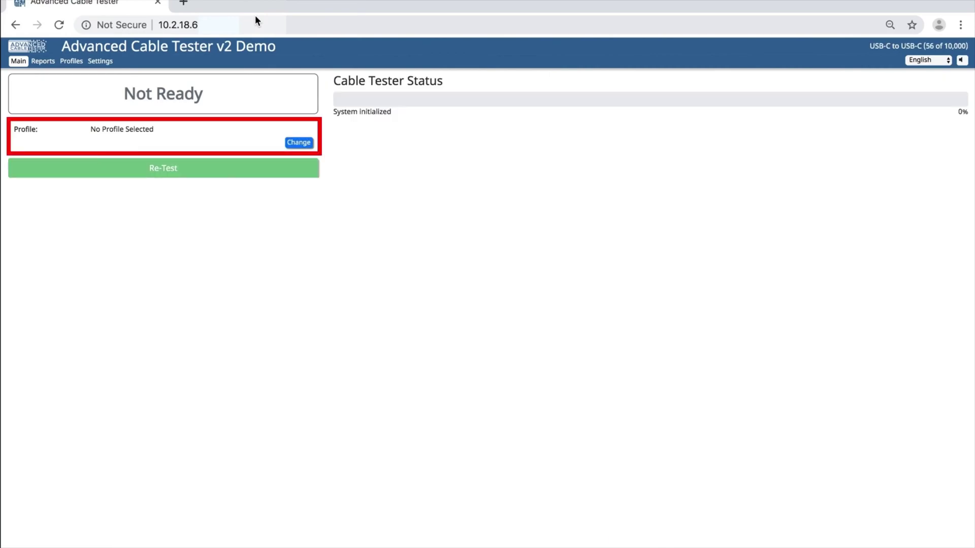
# Step: Switch the test profile to 'USB Full-Featured Type-C Cable, SuperSpeed Gen2, 3A' and run the test
pyautogui.click(299, 143)
pyautogui.click(363, 90)
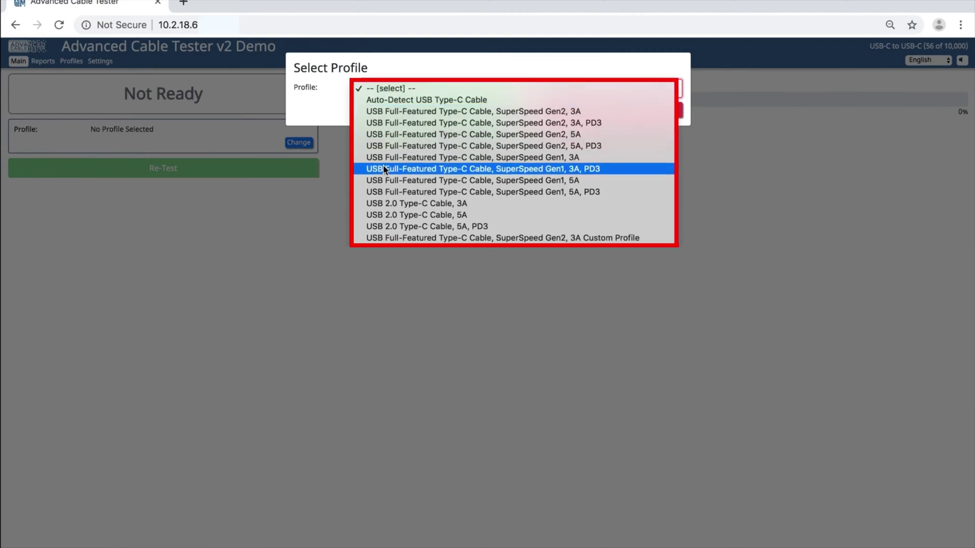
pyautogui.click(396, 114)
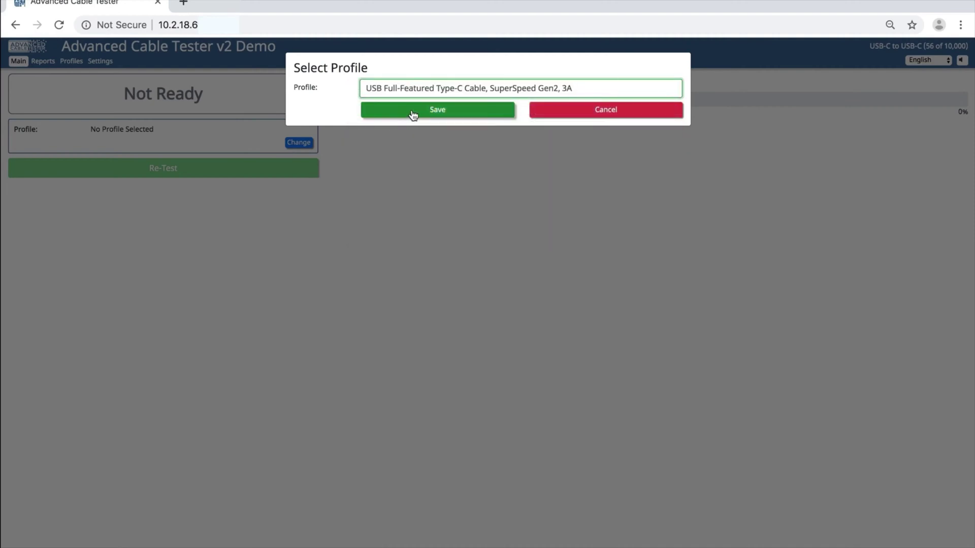
pyautogui.click(412, 112)
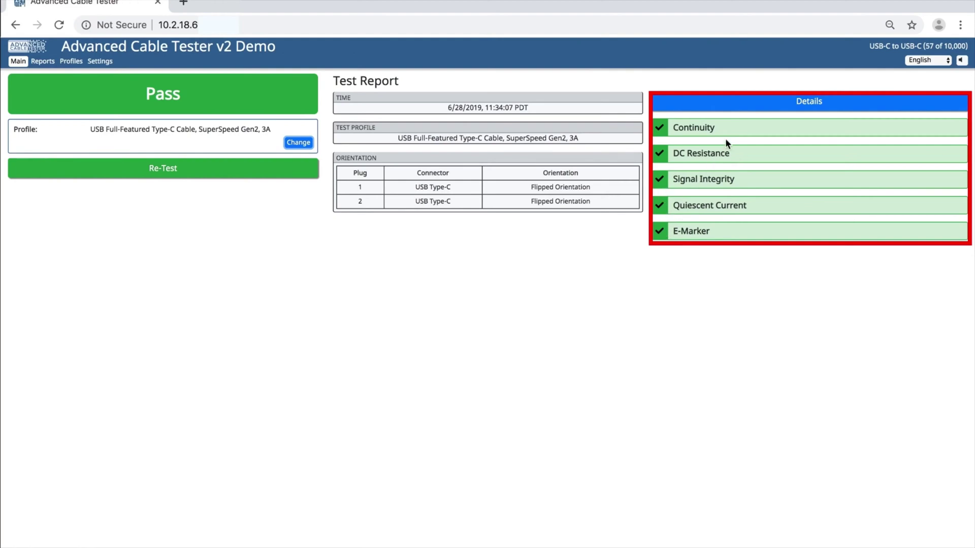
# Step: Open Test Report Details to review the Continuity and DC Resistance results
pyautogui.click(756, 102)
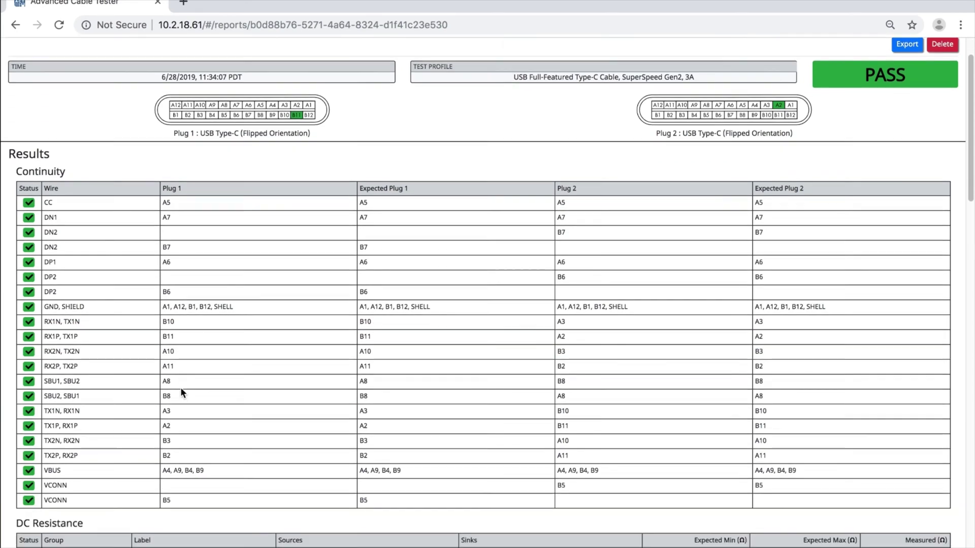
pyautogui.scroll(-4, 180, 387)
pyautogui.scroll(-3, 180, 387)
pyautogui.scroll(-3, 181, 387)
pyautogui.scroll(-3, 181, 387)
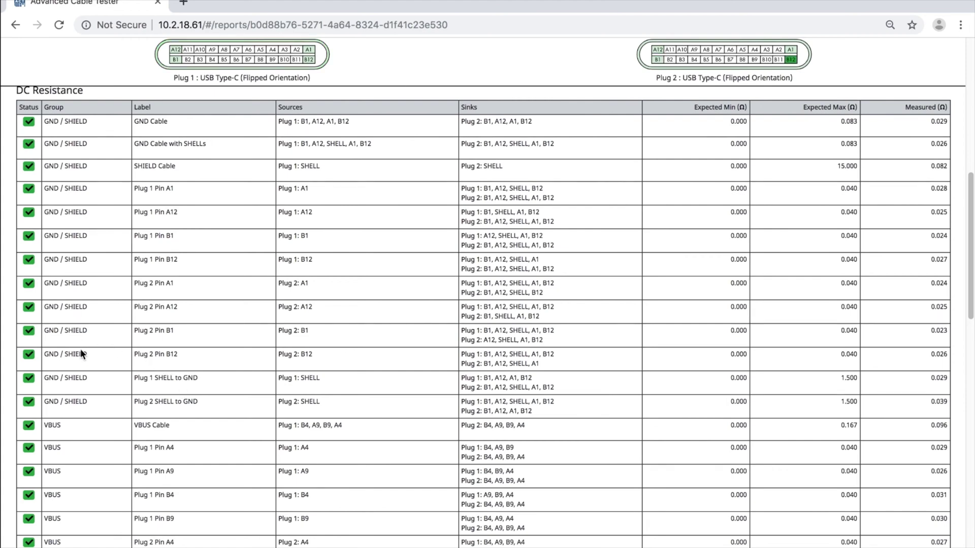
pyautogui.scroll(-2, 85, 424)
pyautogui.scroll(-2, 83, 423)
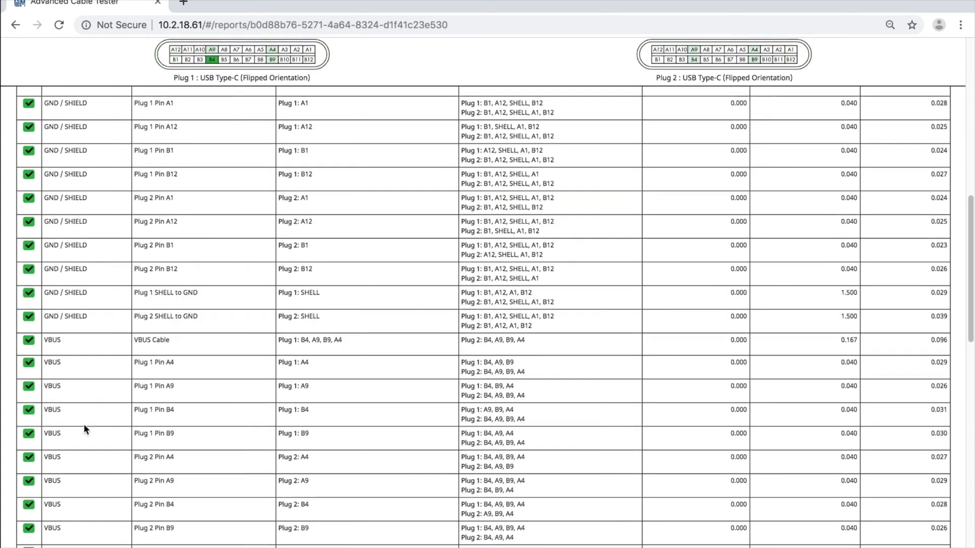
pyautogui.scroll(-1, 85, 424)
pyautogui.scroll(-2, 85, 424)
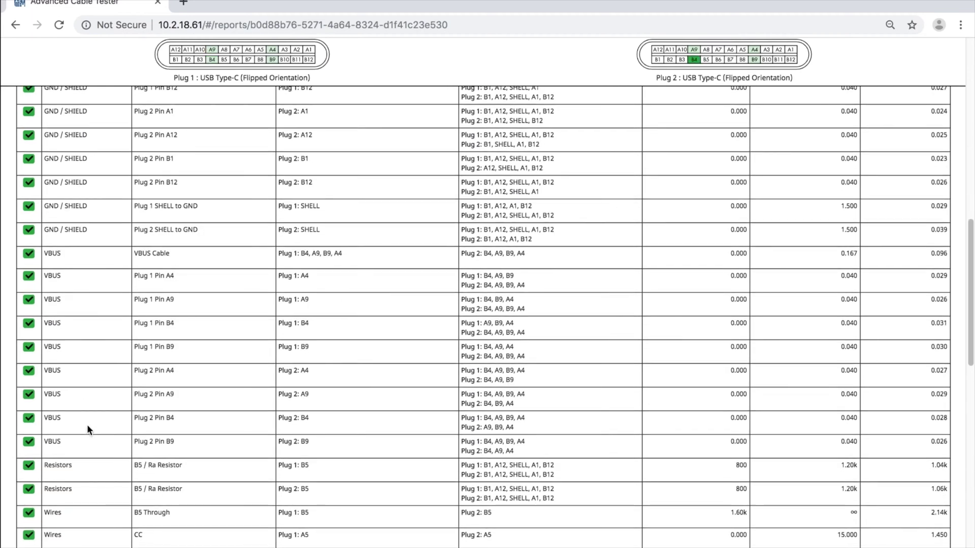
pyautogui.scroll(-1, 87, 425)
pyautogui.scroll(-1, 87, 424)
pyautogui.scroll(-1, 87, 424)
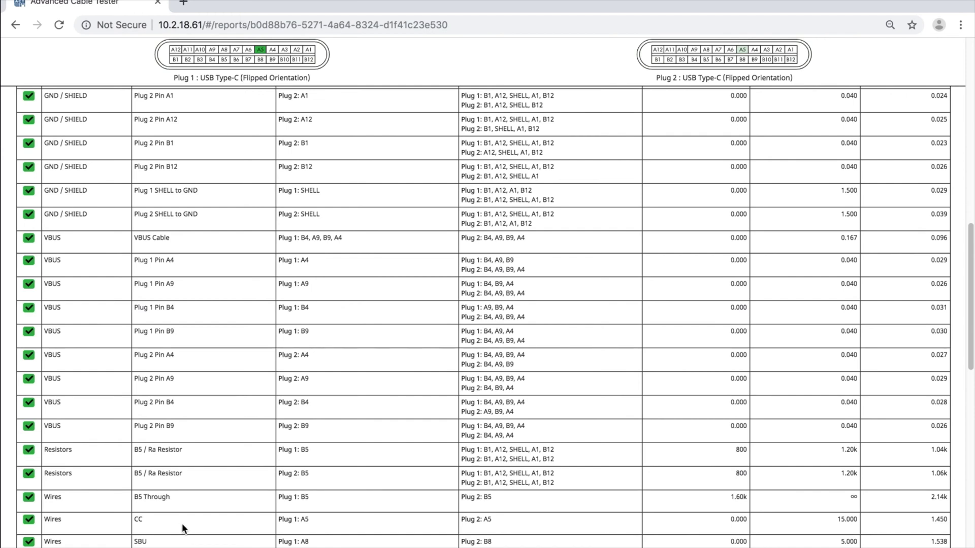
pyautogui.scroll(2, 182, 523)
pyautogui.scroll(3, 182, 523)
pyautogui.scroll(2, 182, 524)
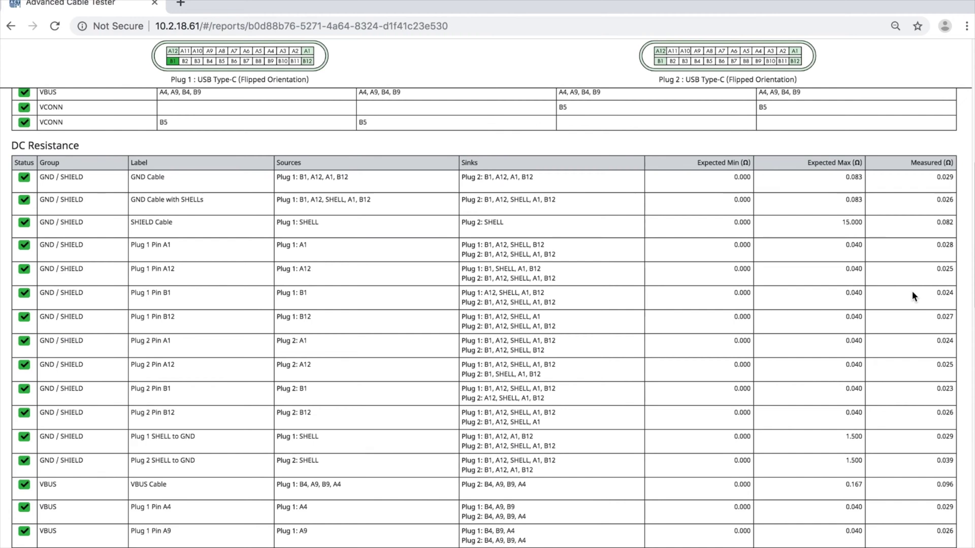
pyautogui.scroll(-3, 911, 291)
pyautogui.scroll(-3, 912, 291)
pyautogui.scroll(-2, 912, 291)
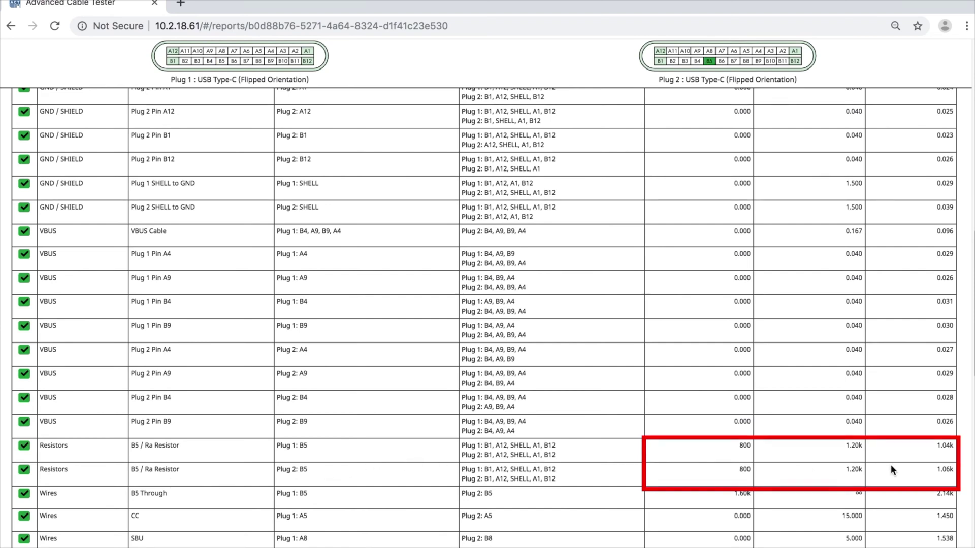
pyautogui.scroll(-10, 890, 465)
pyautogui.scroll(-3, 740, 478)
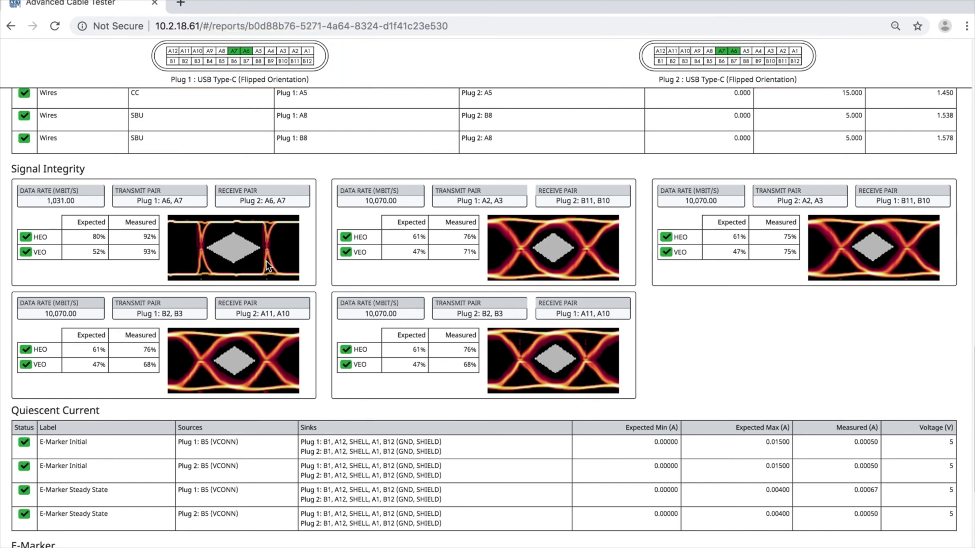
pyautogui.scroll(-3, 266, 265)
pyautogui.scroll(-1, 266, 265)
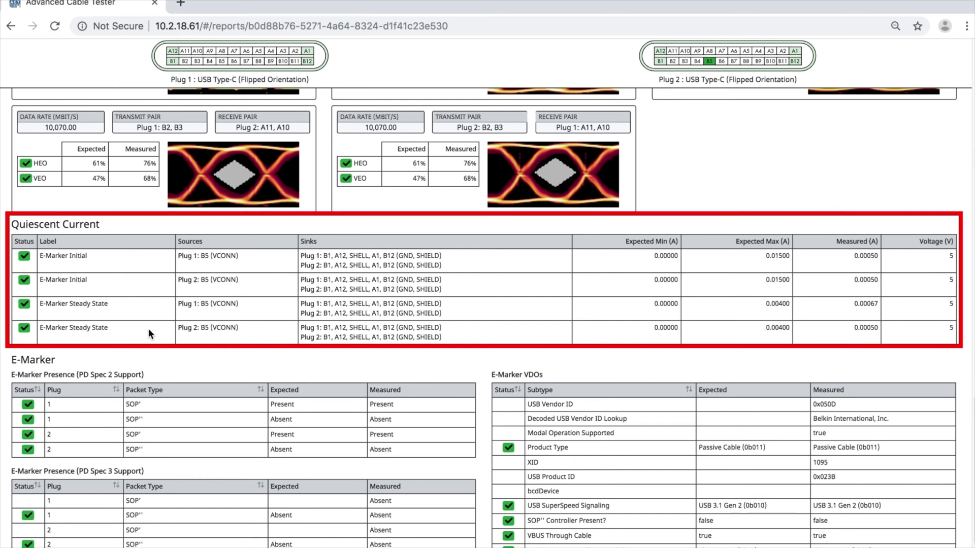
pyautogui.scroll(-3, 602, 271)
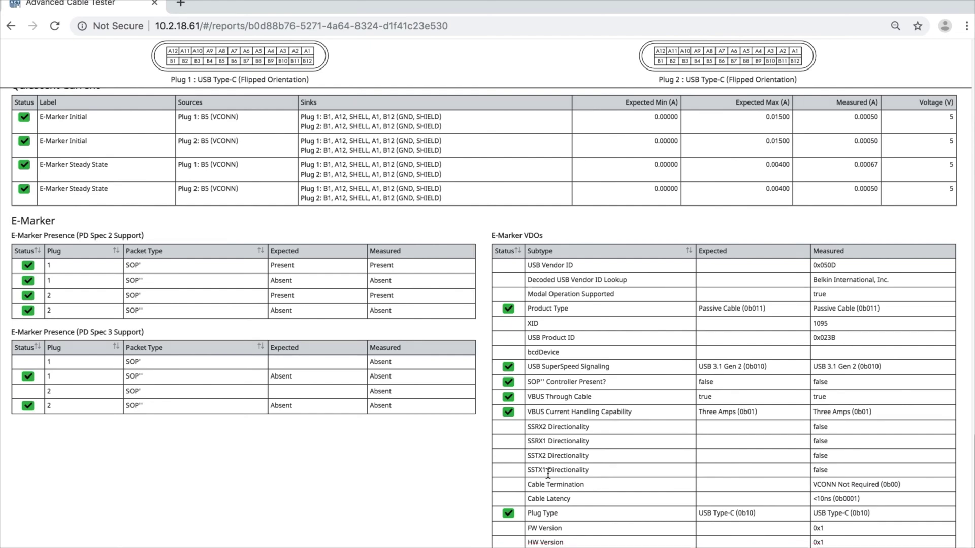
pyautogui.scroll(10, 548, 473)
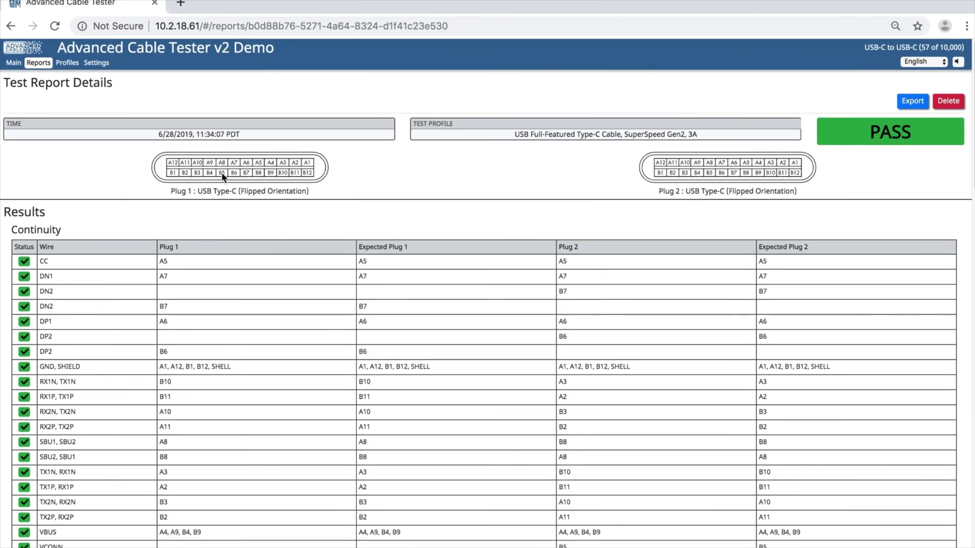
# Step: Open the latest passing report from Reports and select its web address
pyautogui.click(38, 62)
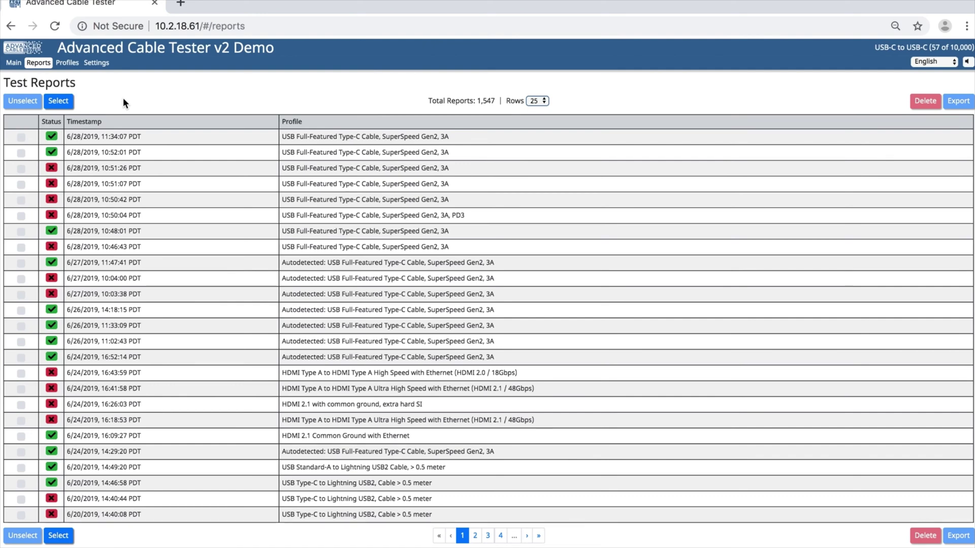
pyautogui.click(135, 136)
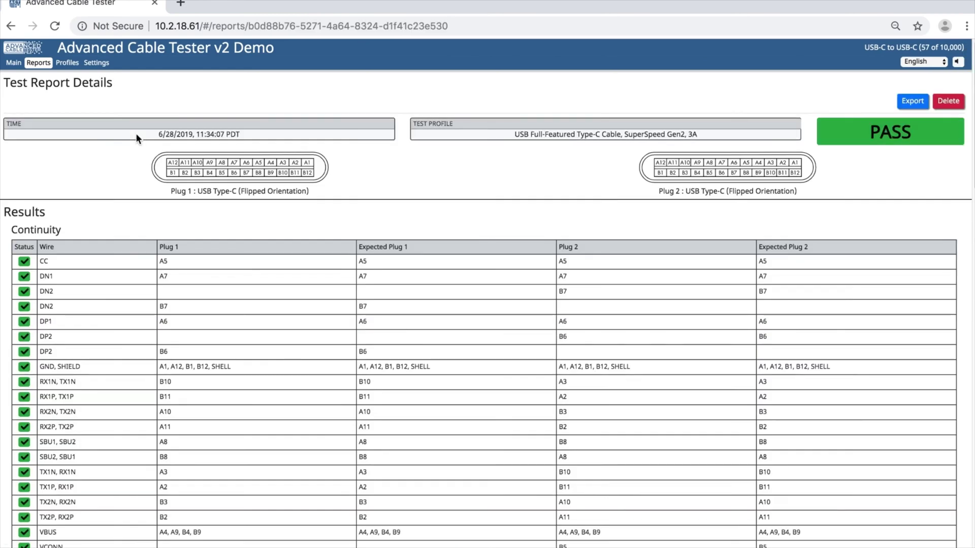
pyautogui.click(227, 26)
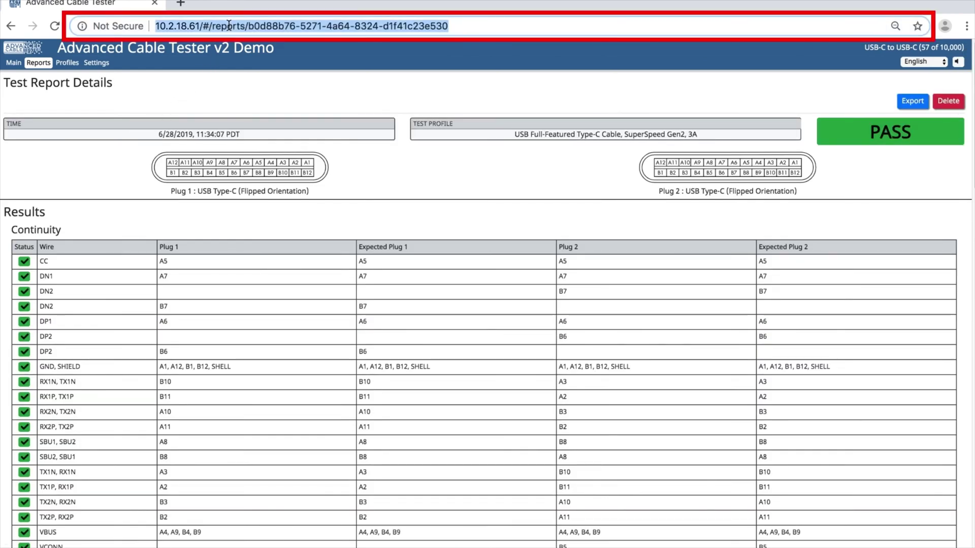
# Step: Select all 1,547 entries in Test Reports, then bring up the Profiles list
pyautogui.click(39, 63)
pyautogui.click(58, 100)
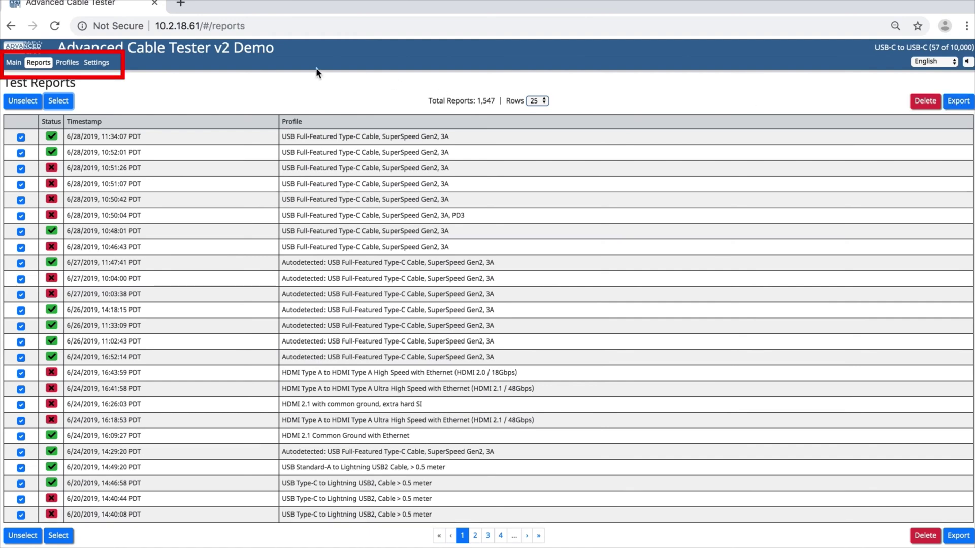
pyautogui.click(67, 63)
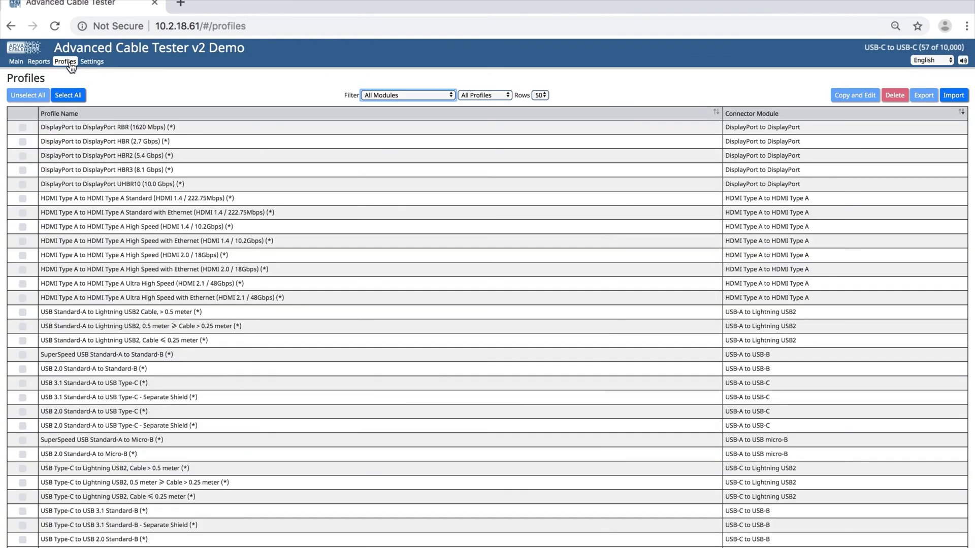
# Step: Filter profiles to USB-C to USB-C, view the SuperSpeed Gen2, 3A Custom Profile, then return to Main
pyautogui.click(443, 94)
pyautogui.click(440, 102)
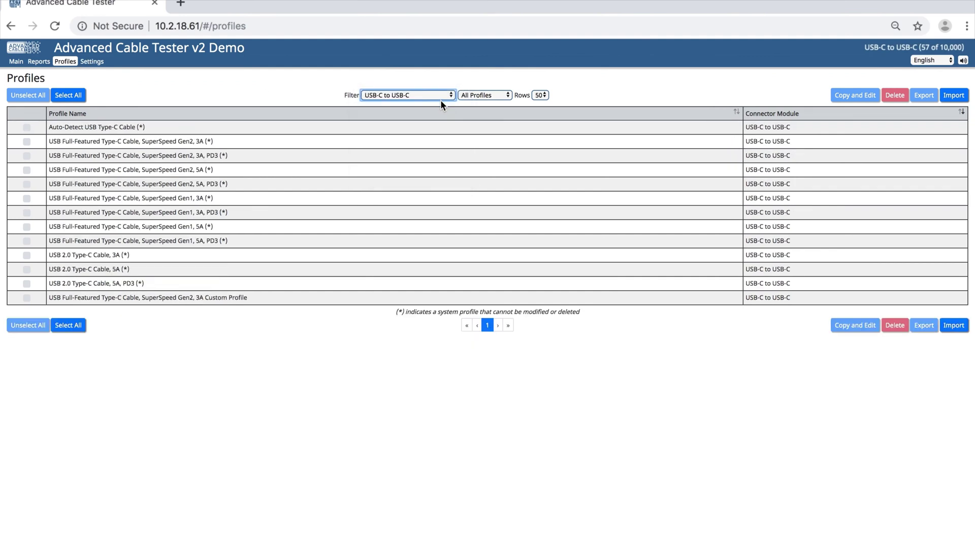
pyautogui.click(426, 299)
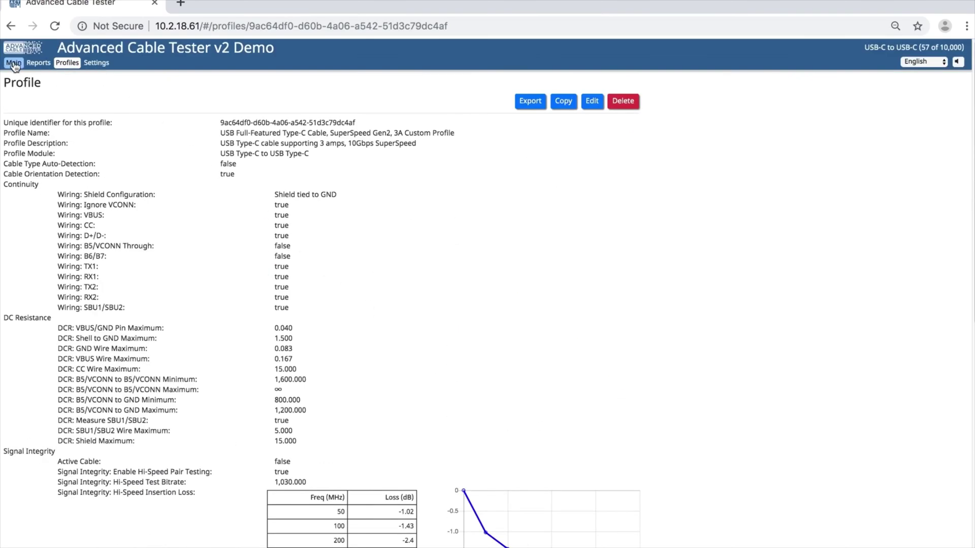
pyautogui.click(14, 63)
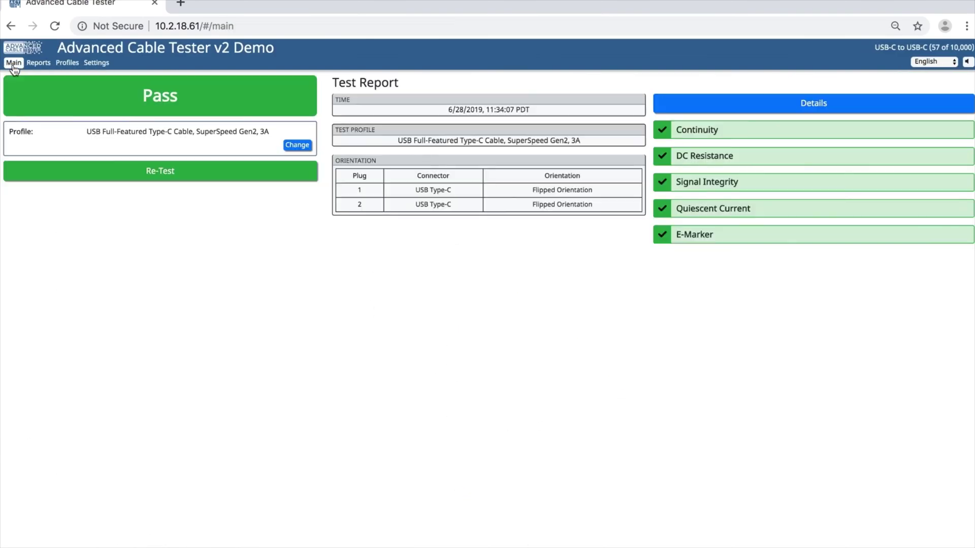
# Step: Retest with the SuperSpeed Gen2, 3A Custom Profile and view its three failing VEO signal integrity results
pyautogui.click(295, 144)
pyautogui.click(480, 92)
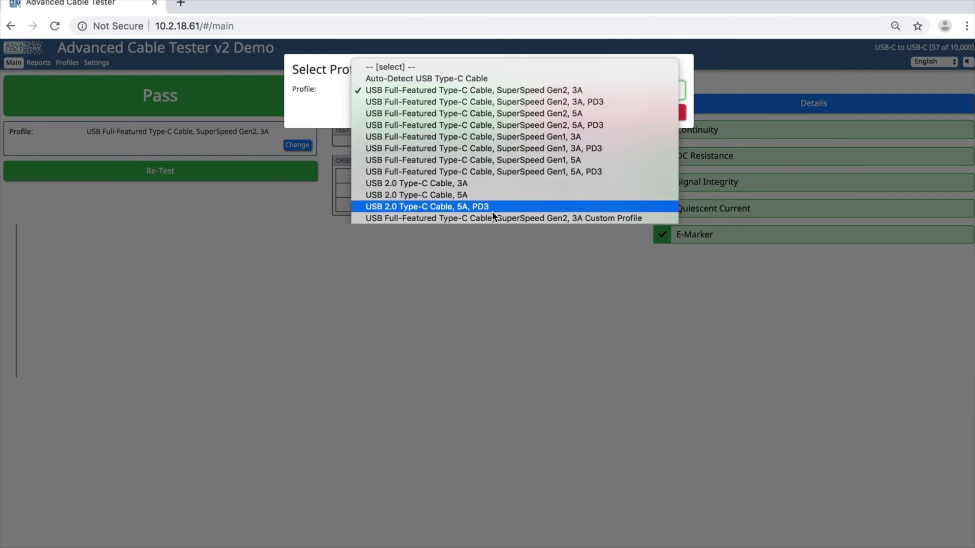
pyautogui.click(492, 217)
pyautogui.click(474, 116)
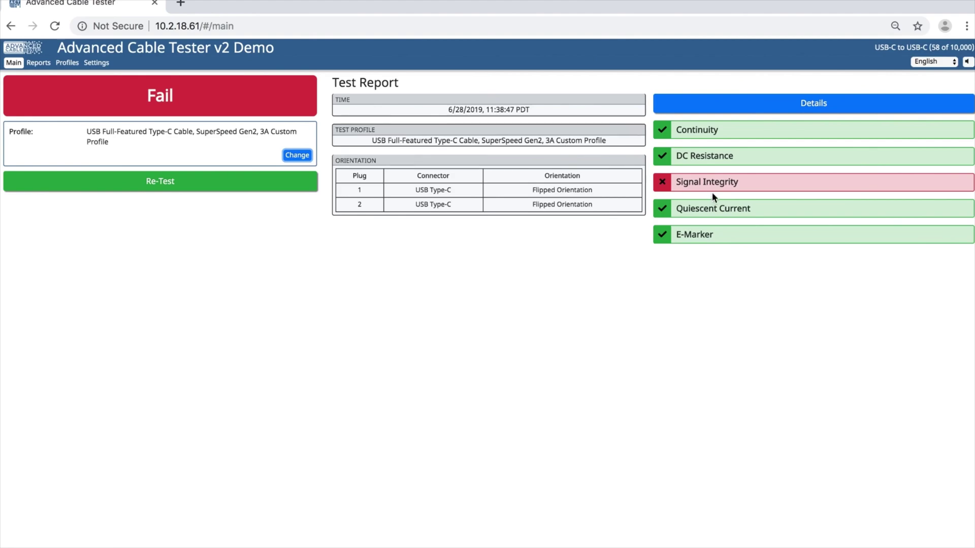
pyautogui.click(712, 181)
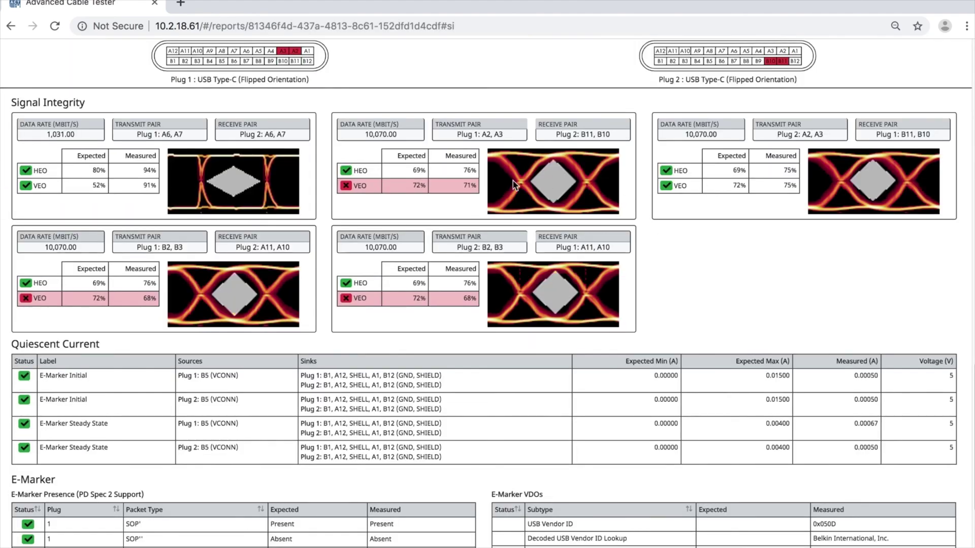